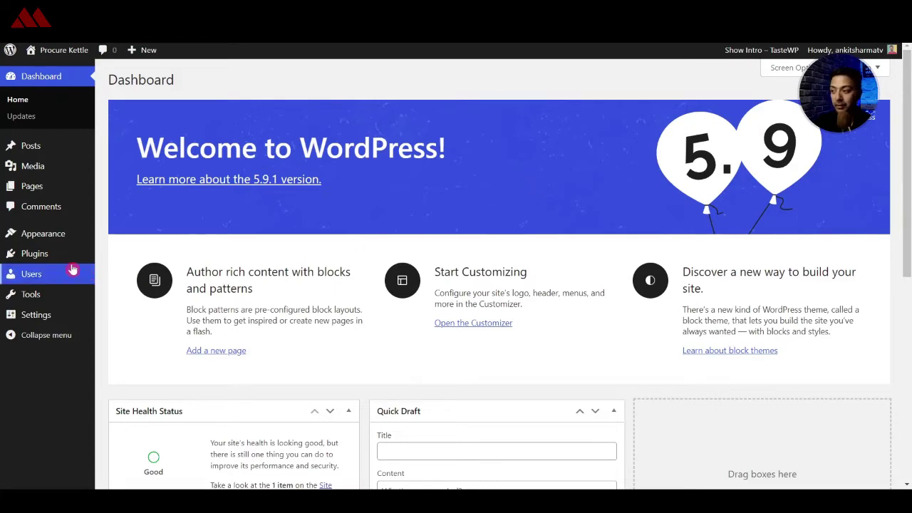
Step: Search the plugin directory for theeventscalendar, then install and activate The Events Calendar plugin
{"action": "mouse_move", "coordinate": [40, 252]}
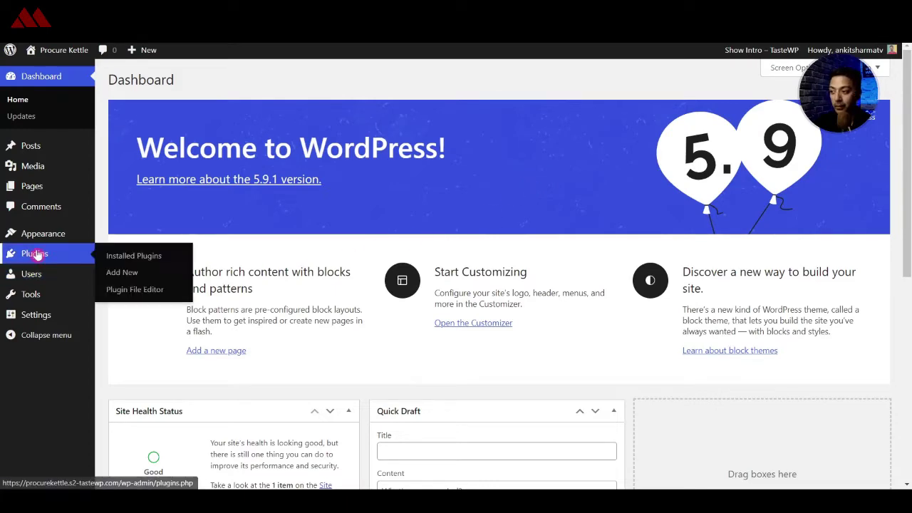
{"action": "left_click", "coordinate": [125, 279]}
{"action": "type", "text": "theeventscalendar"}
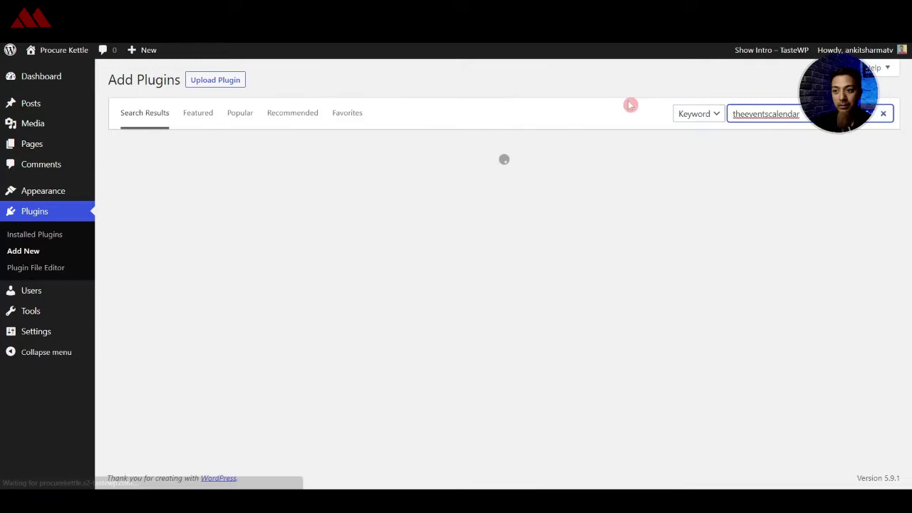
{"action": "key", "text": "Return"}
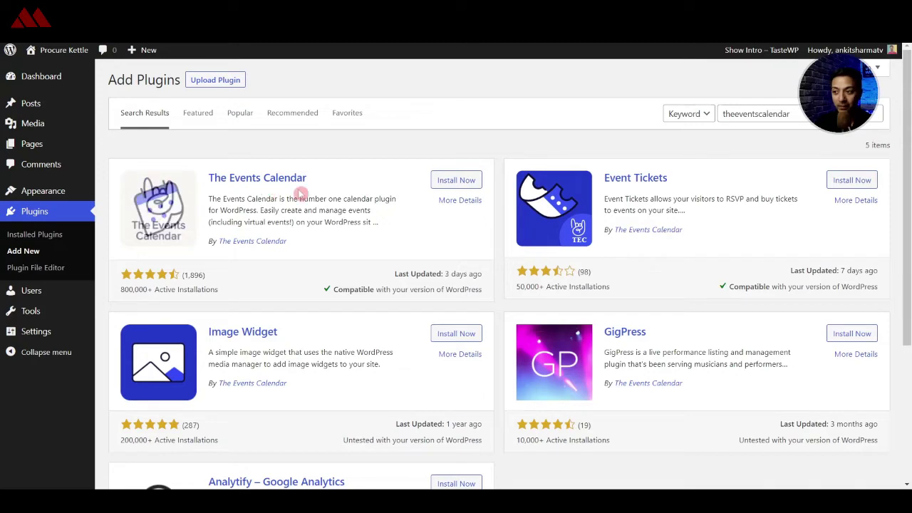
{"action": "left_click", "coordinate": [436, 187]}
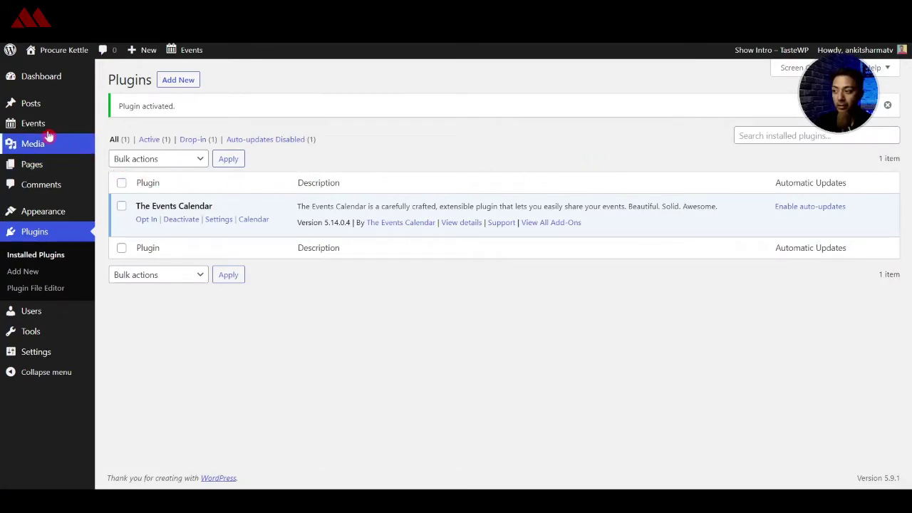
Step: Open the settings of The Events Calendar plugin
{"action": "mouse_move", "coordinate": [34, 128]}
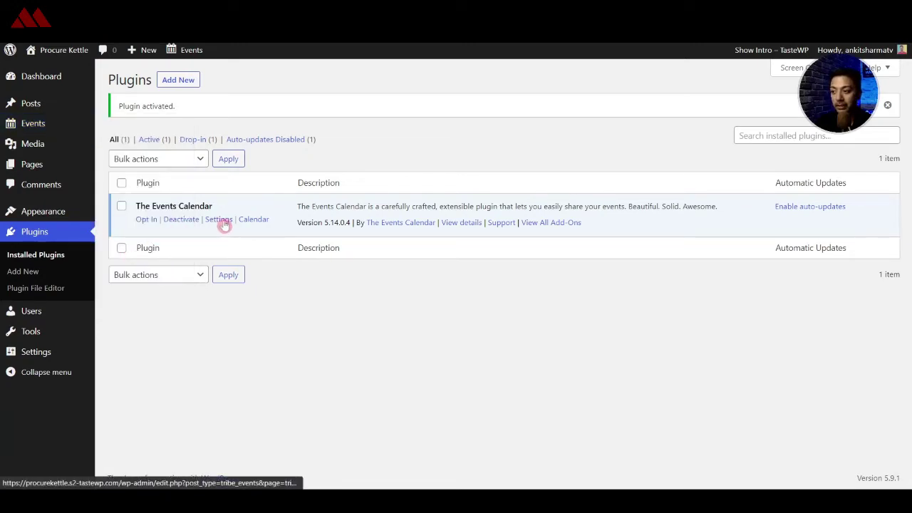
{"action": "mouse_move", "coordinate": [79, 125]}
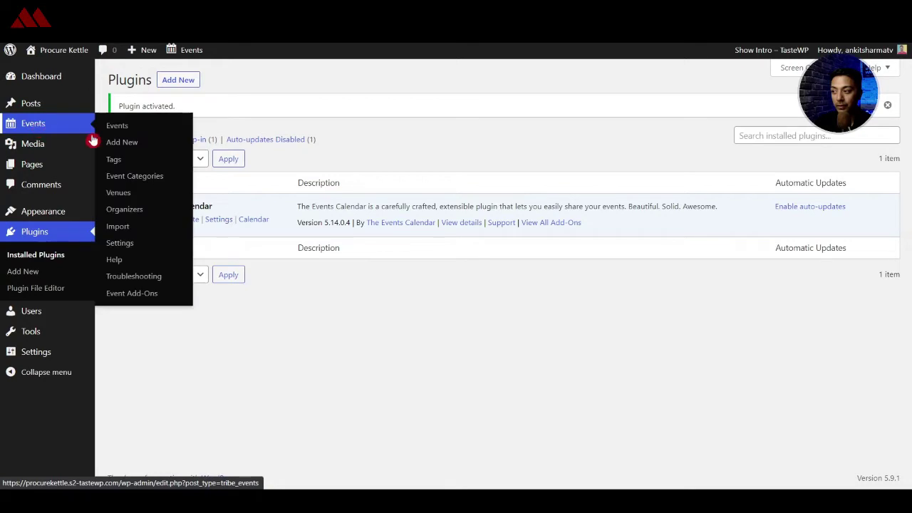
{"action": "left_click", "coordinate": [218, 225]}
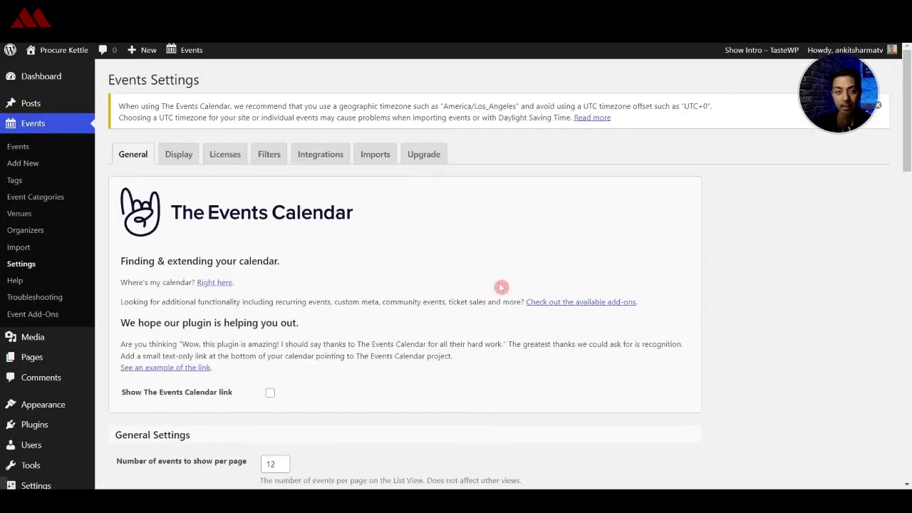
Step: In the general events settings, set events older than 3 months to move to trash
{"action": "scroll", "coordinate": [501, 287], "scroll_direction": "down", "scroll_amount": 3}
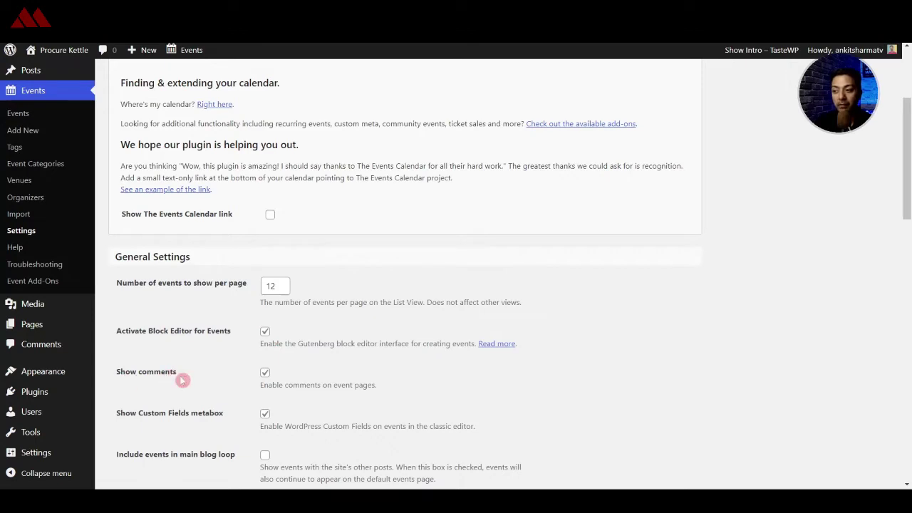
{"action": "scroll", "coordinate": [236, 392], "scroll_direction": "down", "scroll_amount": 1}
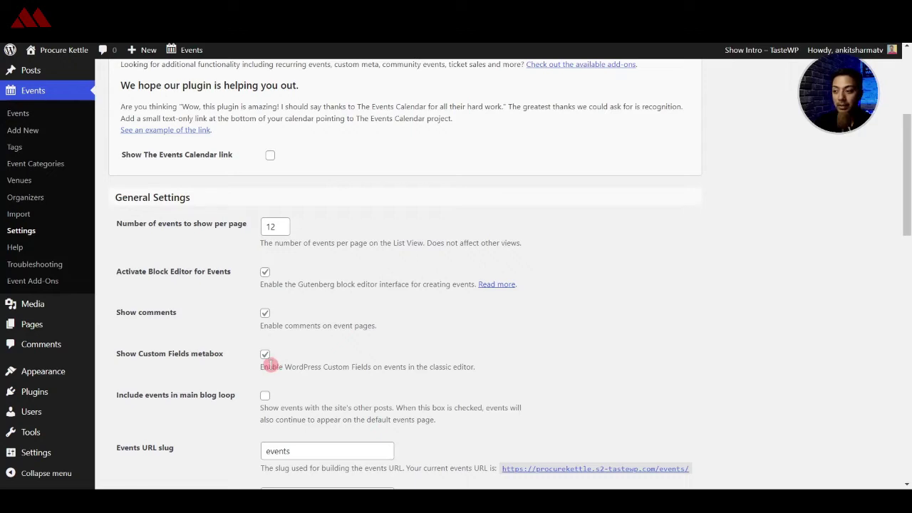
{"action": "scroll", "coordinate": [385, 358], "scroll_direction": "down", "scroll_amount": 2}
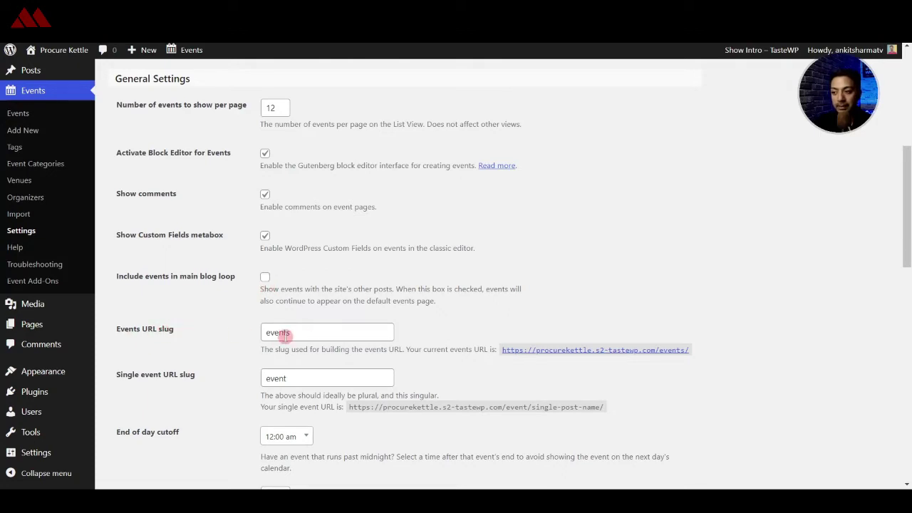
{"action": "scroll", "coordinate": [186, 378], "scroll_direction": "down", "scroll_amount": 1}
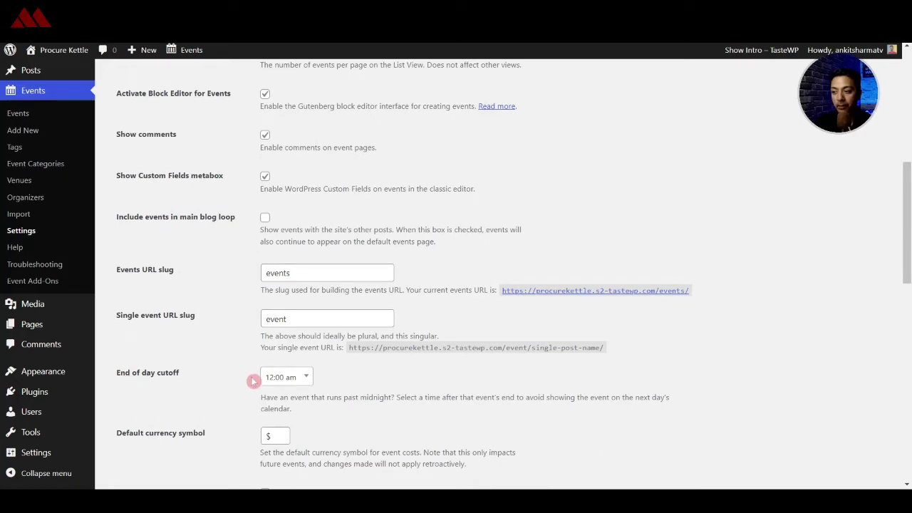
{"action": "scroll", "coordinate": [261, 382], "scroll_direction": "down", "scroll_amount": 2}
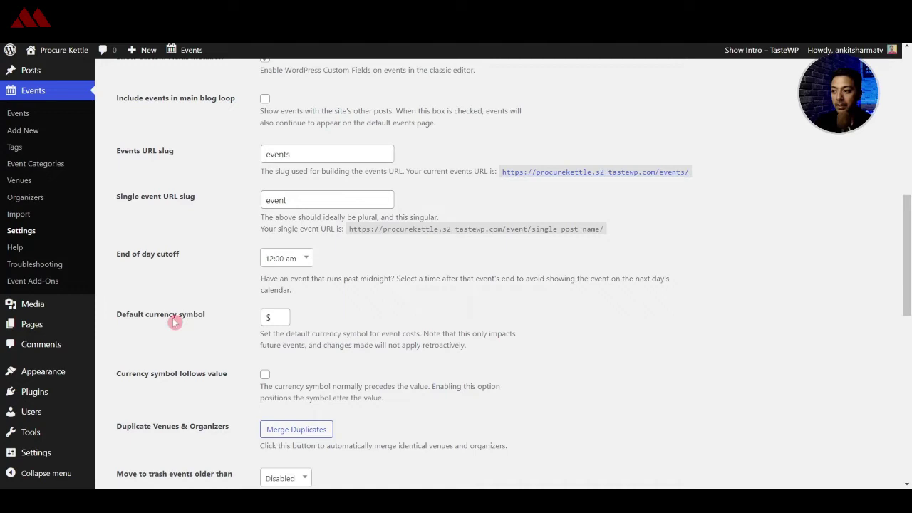
{"action": "scroll", "coordinate": [299, 332], "scroll_direction": "down", "scroll_amount": 2}
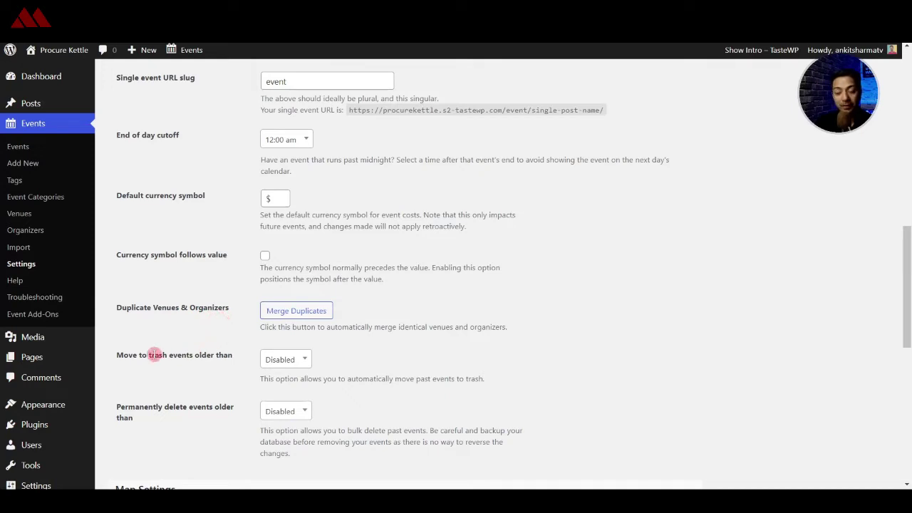
{"action": "left_click", "coordinate": [303, 362]}
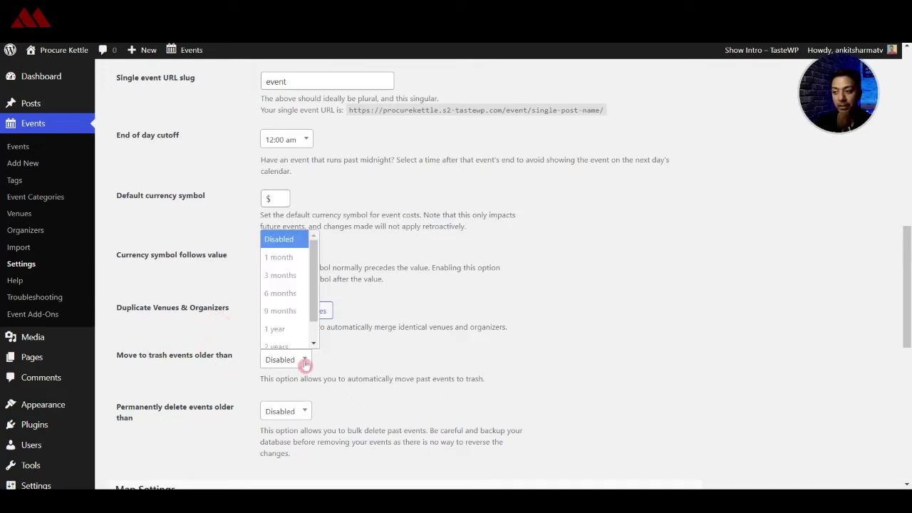
{"action": "left_click", "coordinate": [285, 282]}
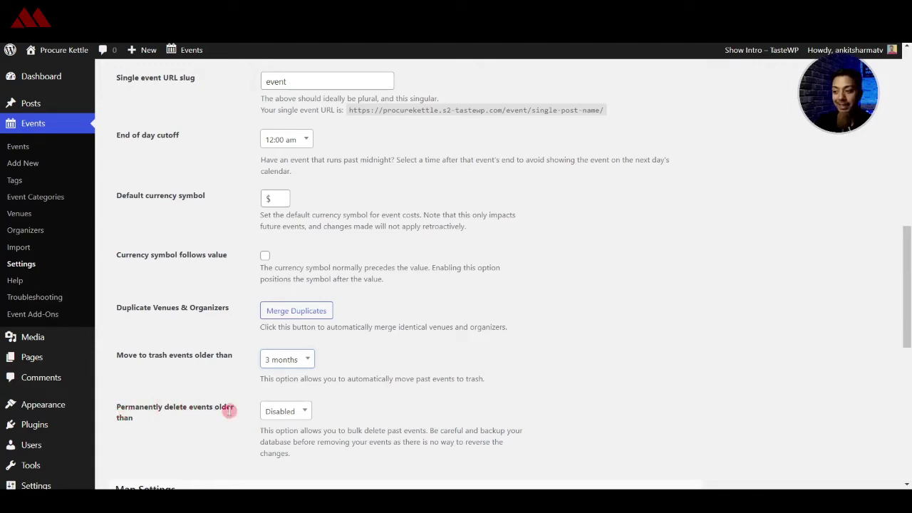
Step: Set events older than 1 year to be permanently deleted and save the general events settings
{"action": "left_click", "coordinate": [300, 419]}
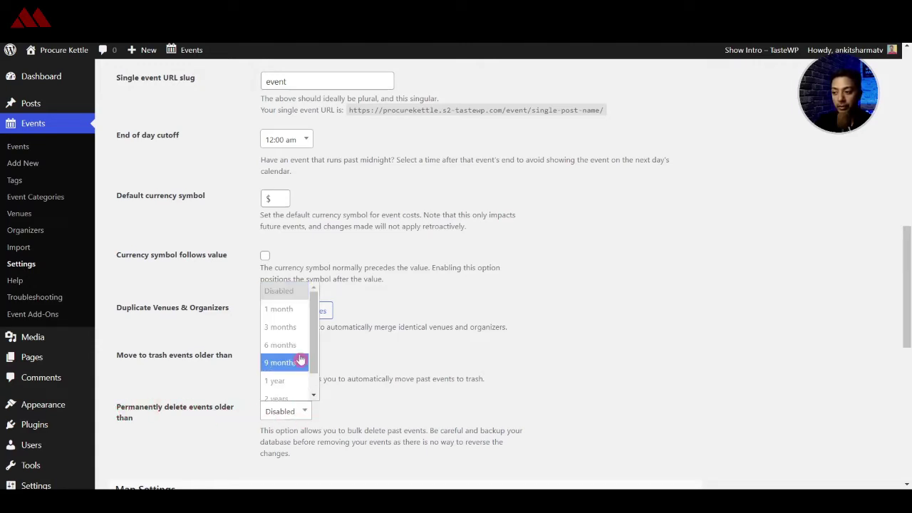
{"action": "left_click", "coordinate": [295, 377]}
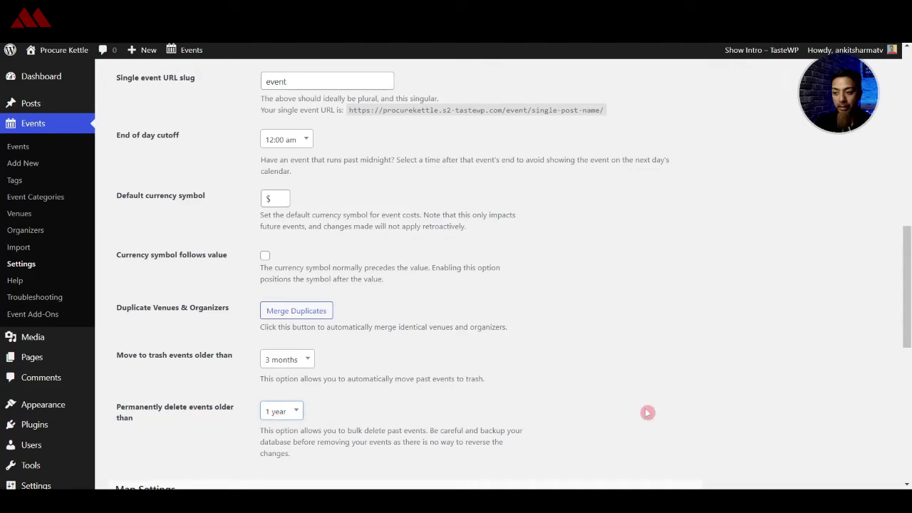
{"action": "scroll", "coordinate": [632, 410], "scroll_direction": "down", "scroll_amount": 3}
{"action": "scroll", "coordinate": [629, 411], "scroll_direction": "down", "scroll_amount": 4}
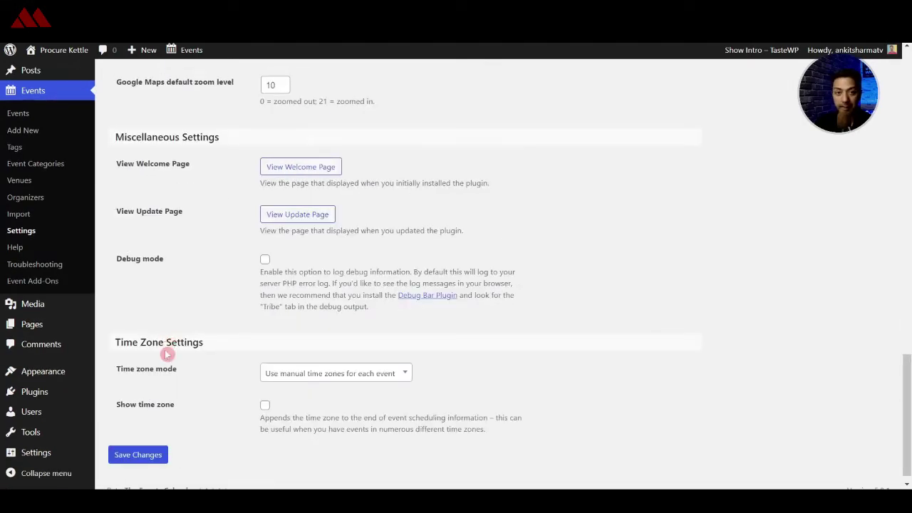
{"action": "left_click", "coordinate": [146, 456]}
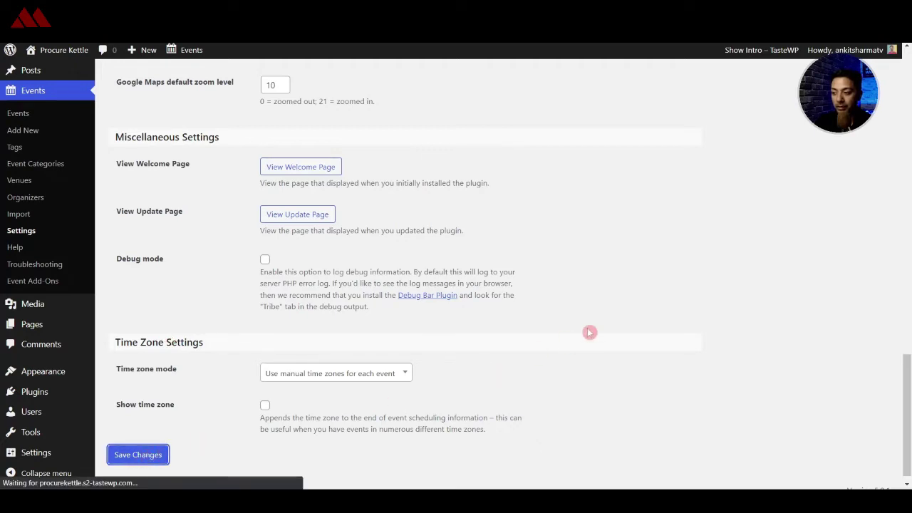
Step: Go through the Display settings for events and save them with the default options
{"action": "left_click", "coordinate": [178, 188]}
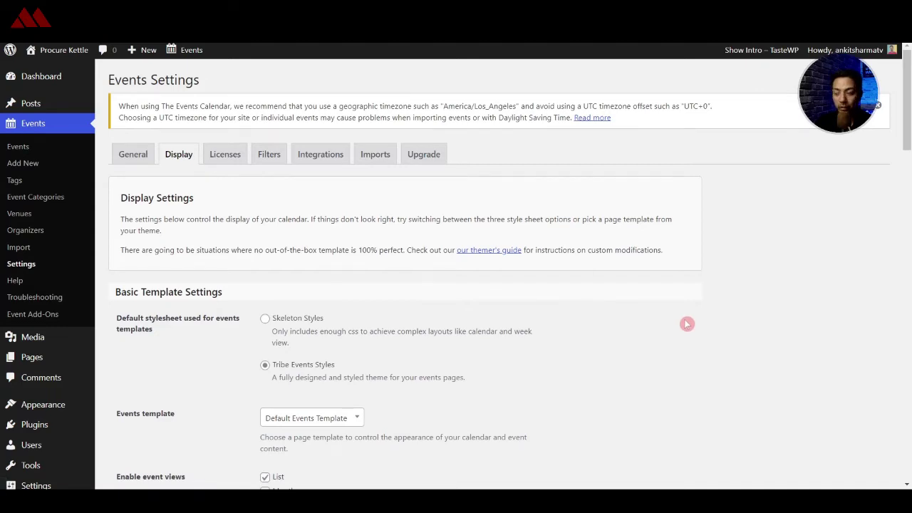
{"action": "scroll", "coordinate": [228, 347], "scroll_direction": "down", "scroll_amount": 15}
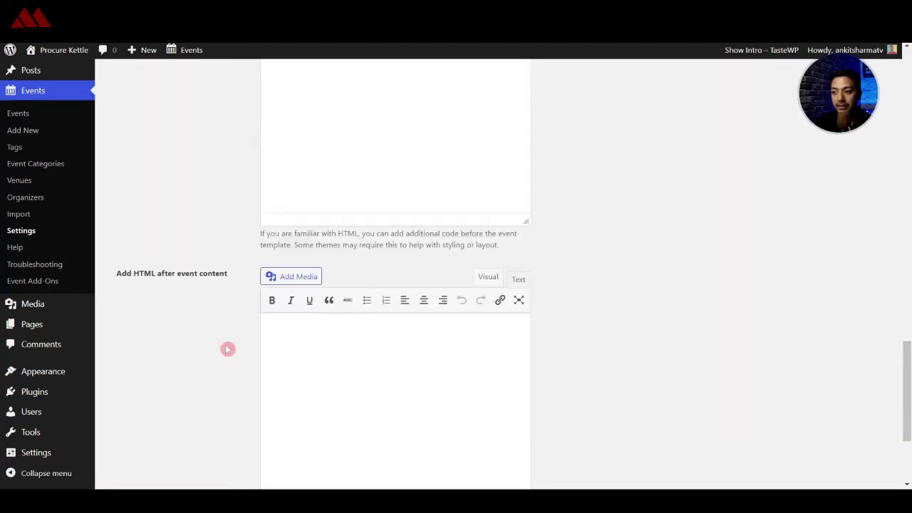
{"action": "left_click", "coordinate": [129, 436]}
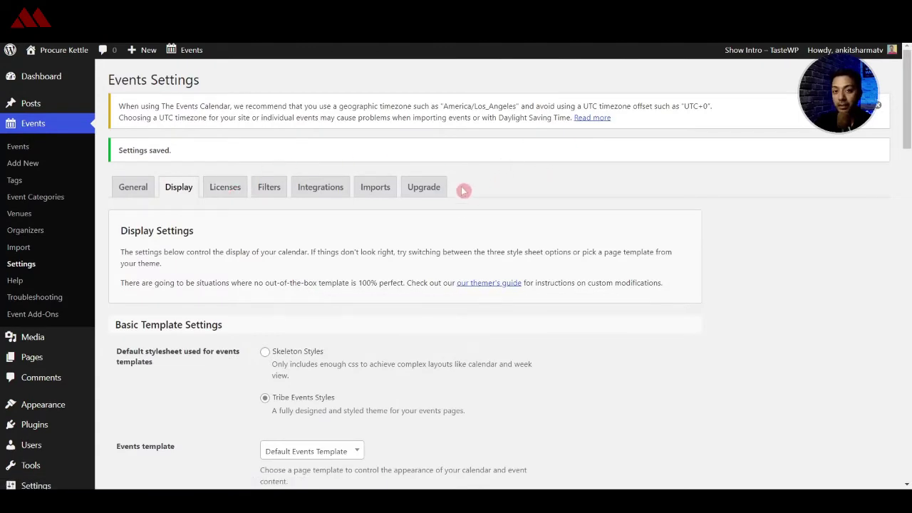
Step: Review the Filters, Integrations, Imports and Upgrade sections of the events settings
{"action": "left_click", "coordinate": [267, 191]}
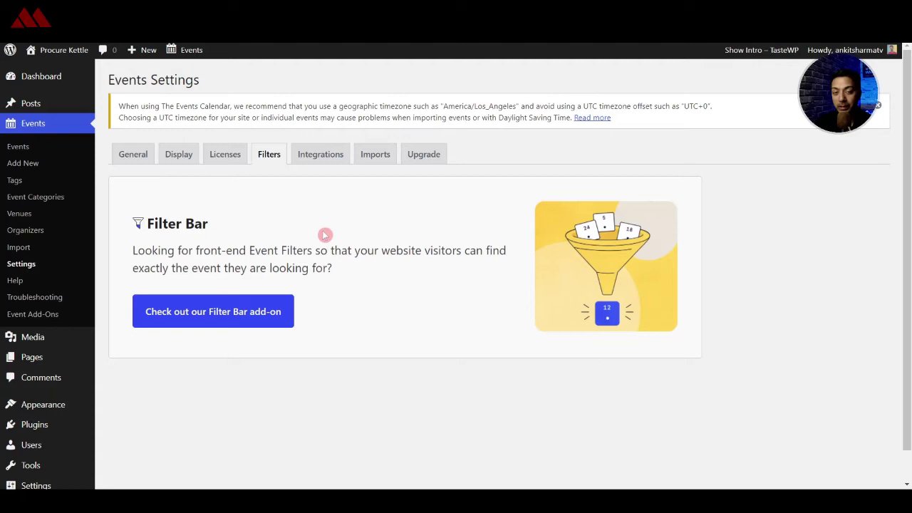
{"action": "left_click", "coordinate": [287, 298]}
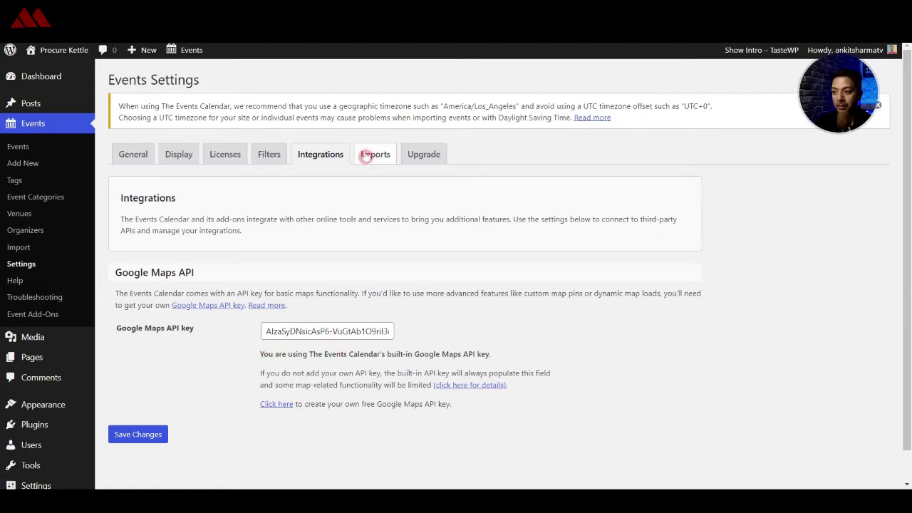
{"action": "left_click", "coordinate": [386, 154]}
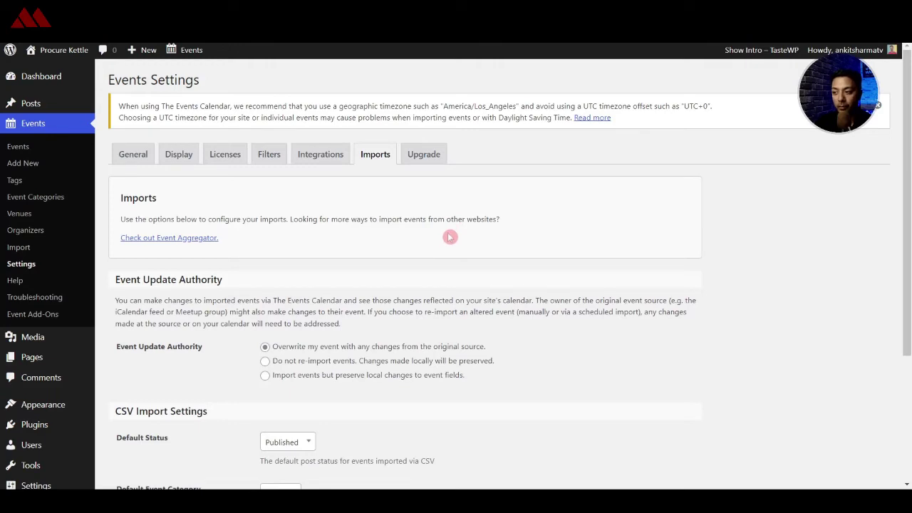
{"action": "left_click", "coordinate": [435, 156]}
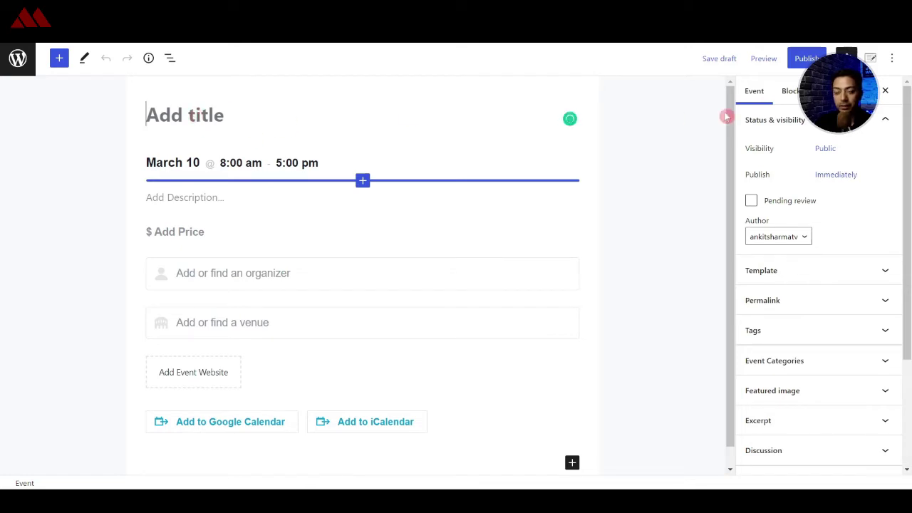
Step: Title the new event "Recipe workshop" and set its date to March 9, 2022
{"action": "type", "text": "Recipe workshop"}
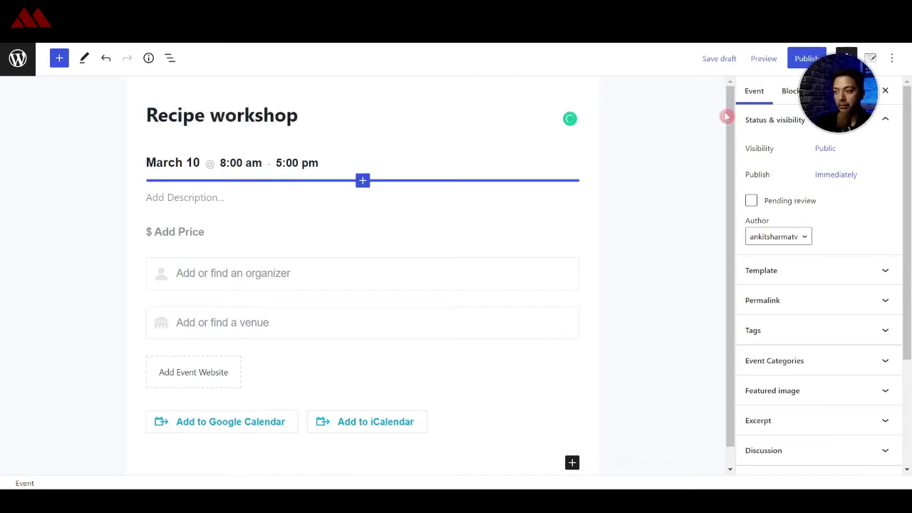
{"action": "left_click", "coordinate": [180, 161]}
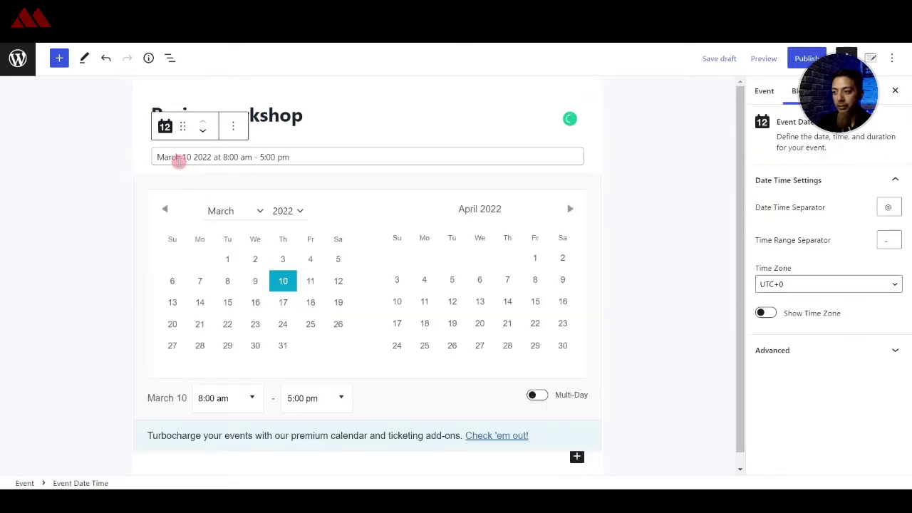
{"action": "left_click", "coordinate": [255, 285]}
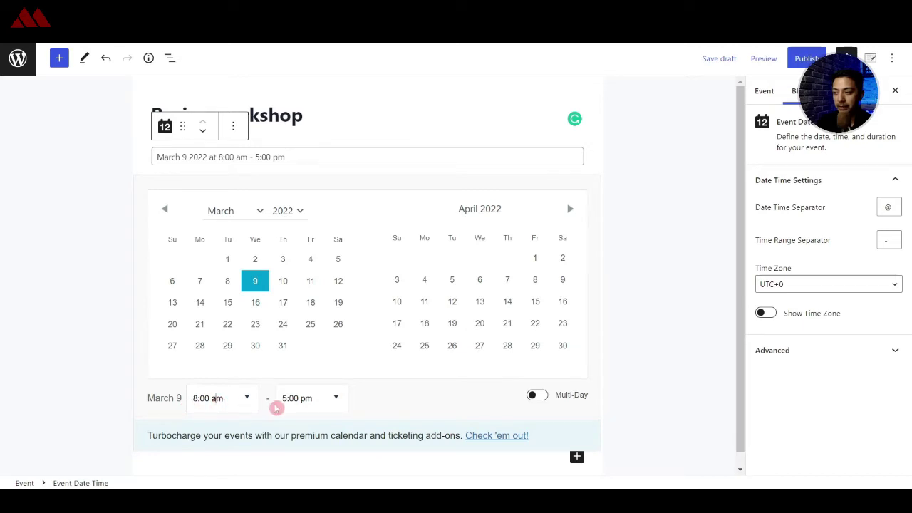
{"action": "left_click", "coordinate": [378, 406]}
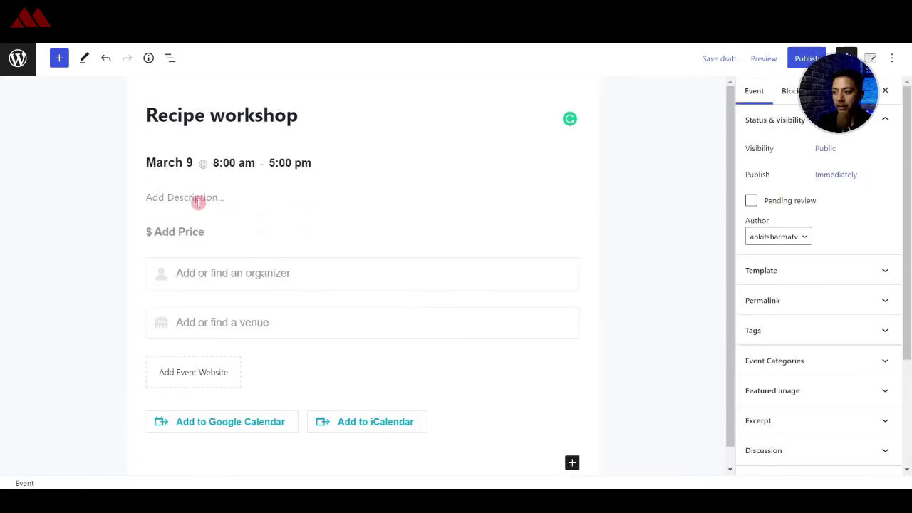
Step: Paste the Lorem Ipsum placeholder text as the event description and remove the Event Price block
{"action": "left_click", "coordinate": [197, 199]}
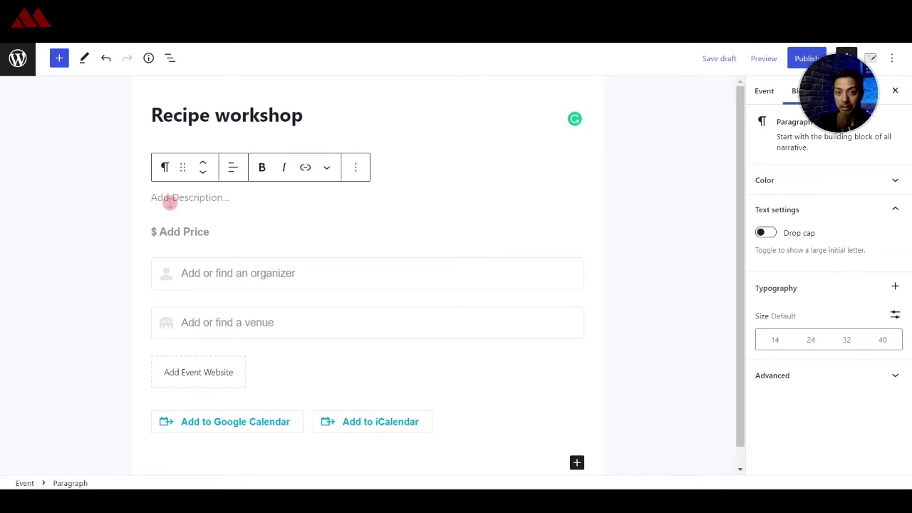
{"action": "key", "text": "ctrl+v"}
{"action": "left_click", "coordinate": [192, 230]}
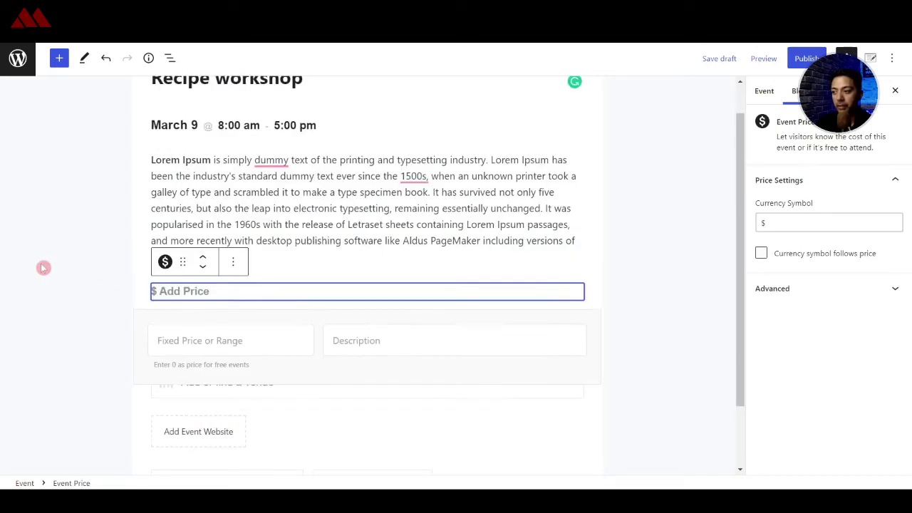
{"action": "scroll", "coordinate": [170, 233], "scroll_direction": "down", "scroll_amount": 2}
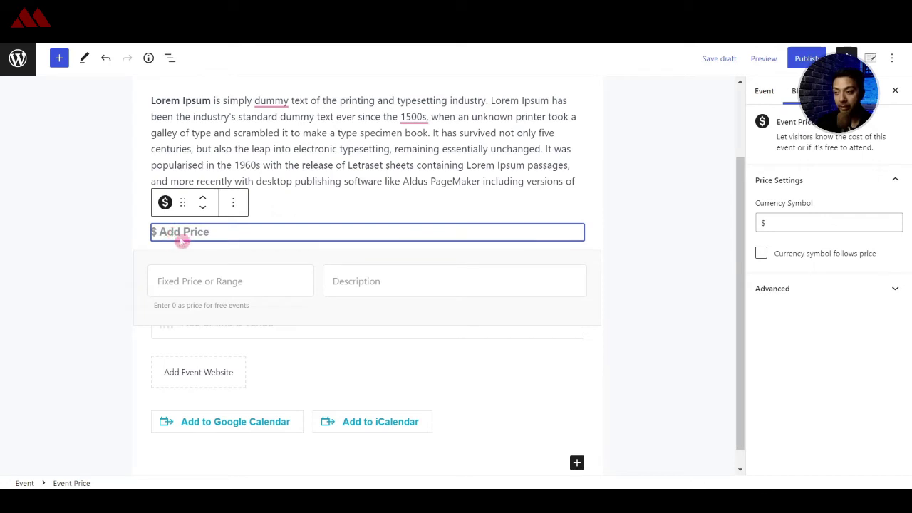
{"action": "left_click", "coordinate": [234, 205]}
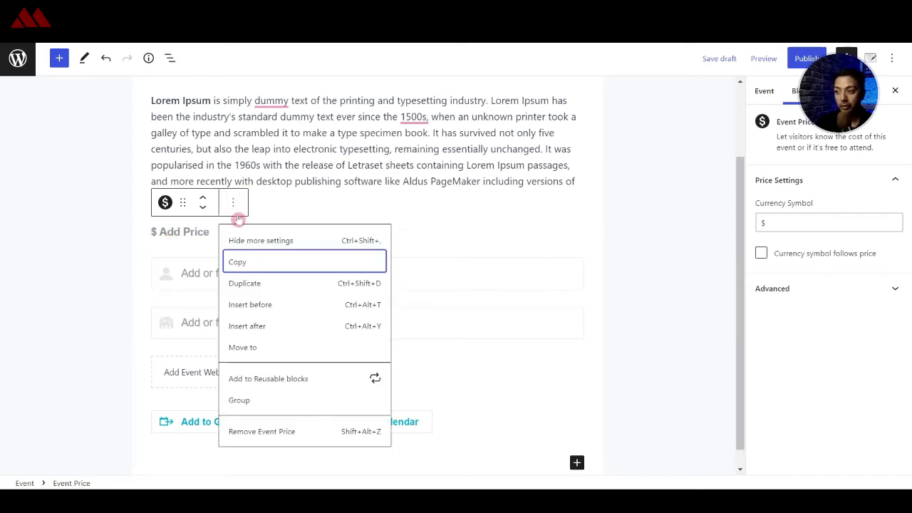
{"action": "left_click", "coordinate": [269, 433]}
Step: Create a new organizer named "Magazine3" for the event, leaving its phone, website and email fields empty
{"action": "left_click", "coordinate": [184, 257]}
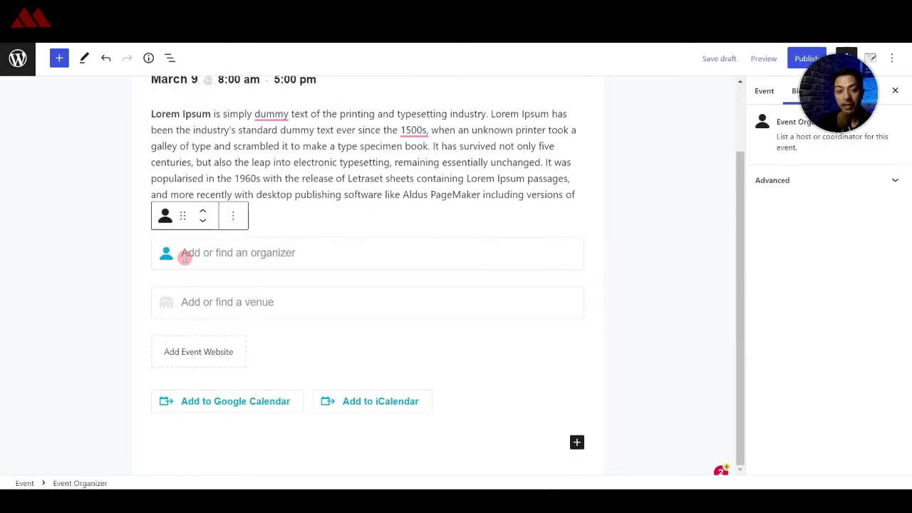
{"action": "type", "text": "Magazine3"}
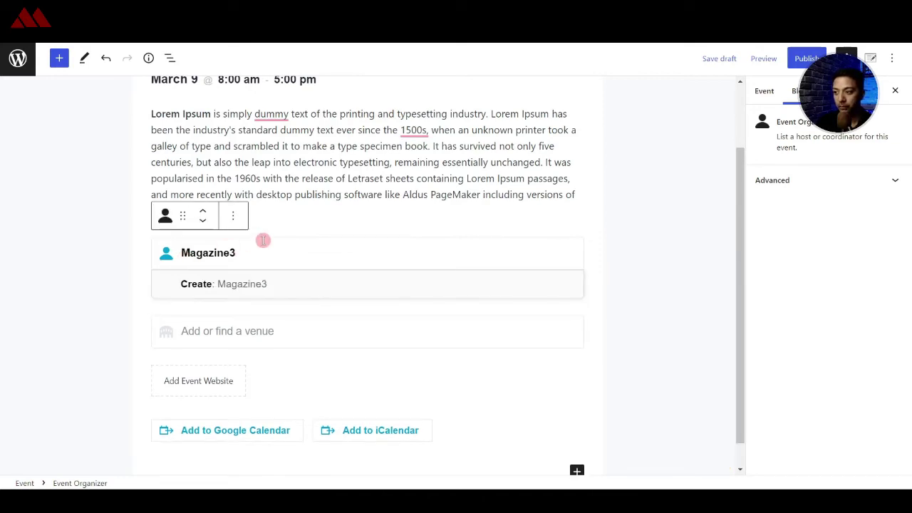
{"action": "left_click", "coordinate": [204, 282]}
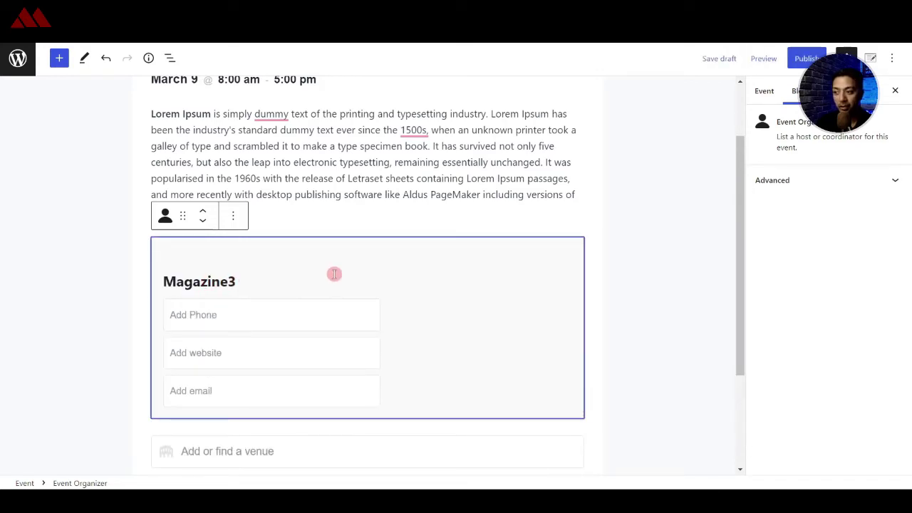
{"action": "left_click", "coordinate": [265, 284]}
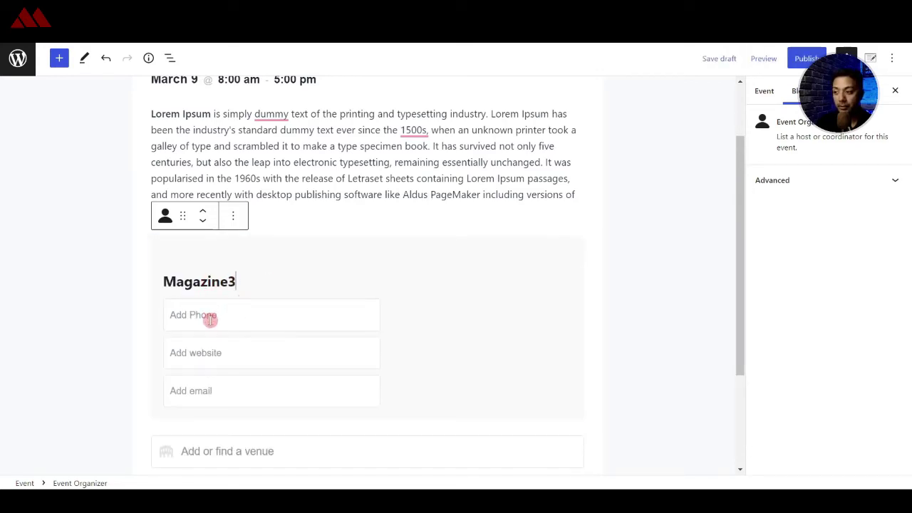
Step: Create a new venue named "delhi" for the event
{"action": "scroll", "coordinate": [227, 383], "scroll_direction": "down", "scroll_amount": 2}
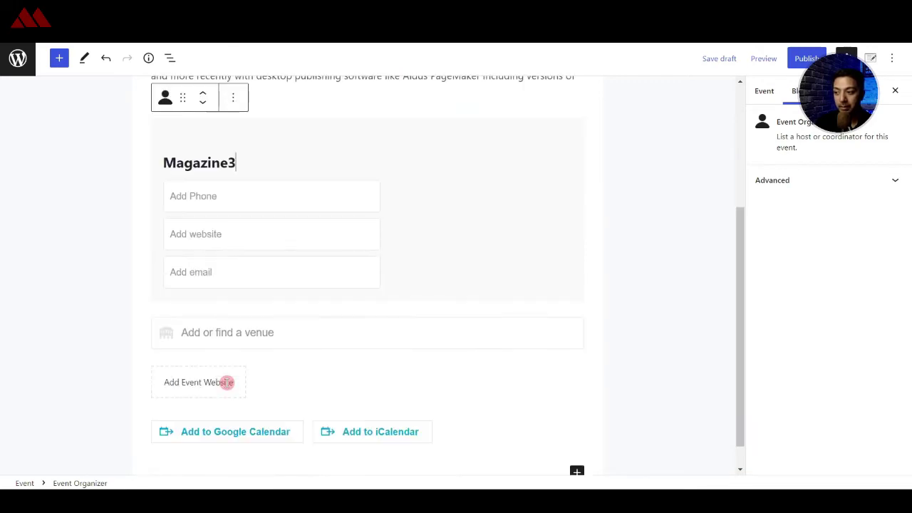
{"action": "left_click", "coordinate": [218, 338]}
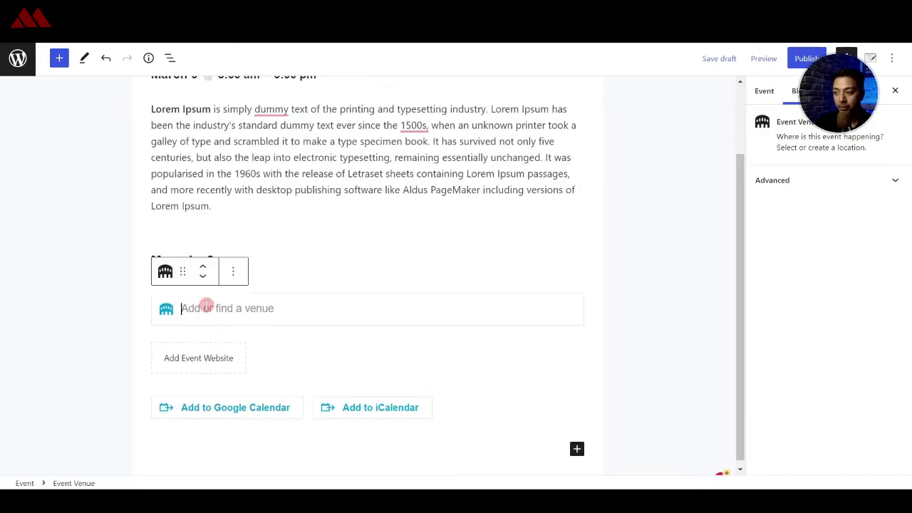
{"action": "type", "text": "delhi"}
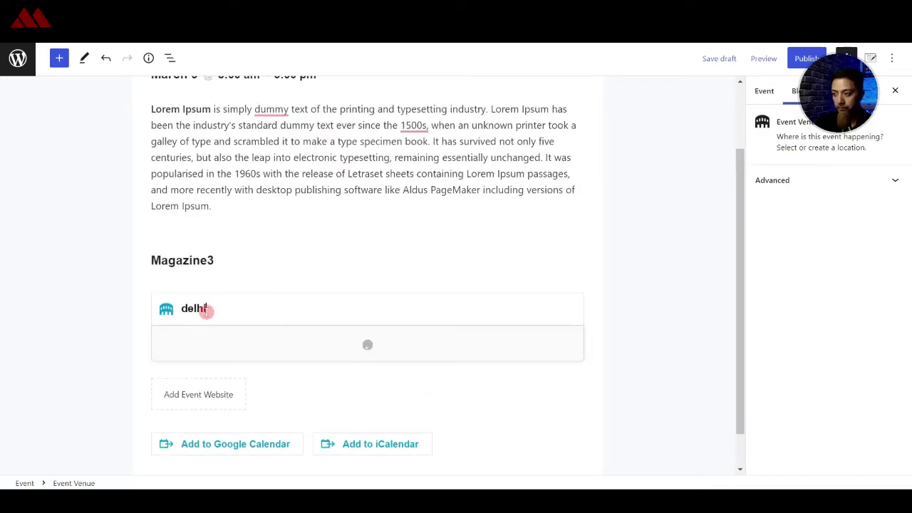
{"action": "left_click", "coordinate": [189, 341]}
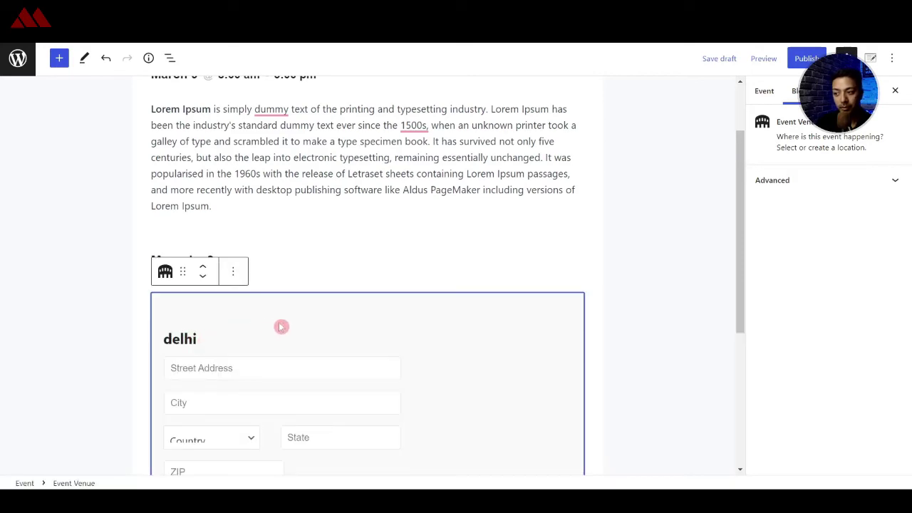
Step: Inspect the Event Website block's URL field and the Event Sharing block's Google Calendar and iCalendar options
{"action": "scroll", "coordinate": [277, 328], "scroll_direction": "down", "scroll_amount": 3}
{"action": "left_click", "coordinate": [191, 376]}
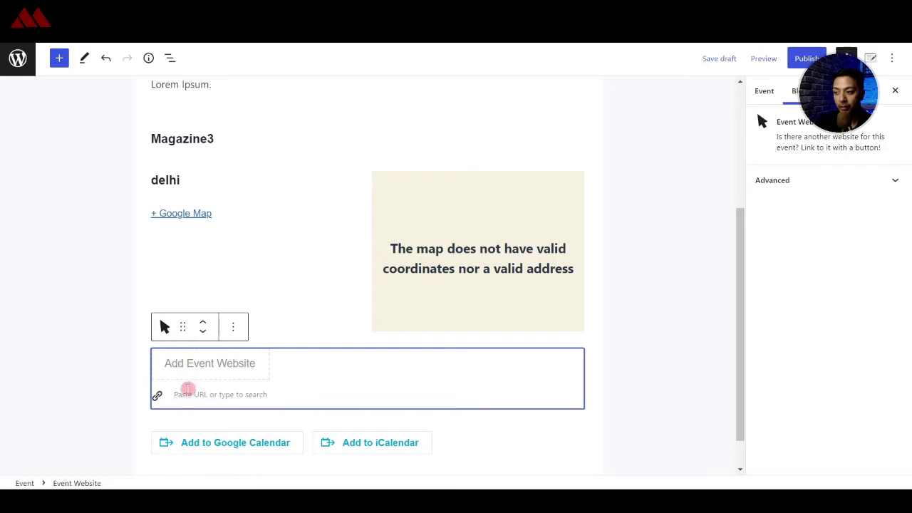
{"action": "left_click", "coordinate": [186, 395]}
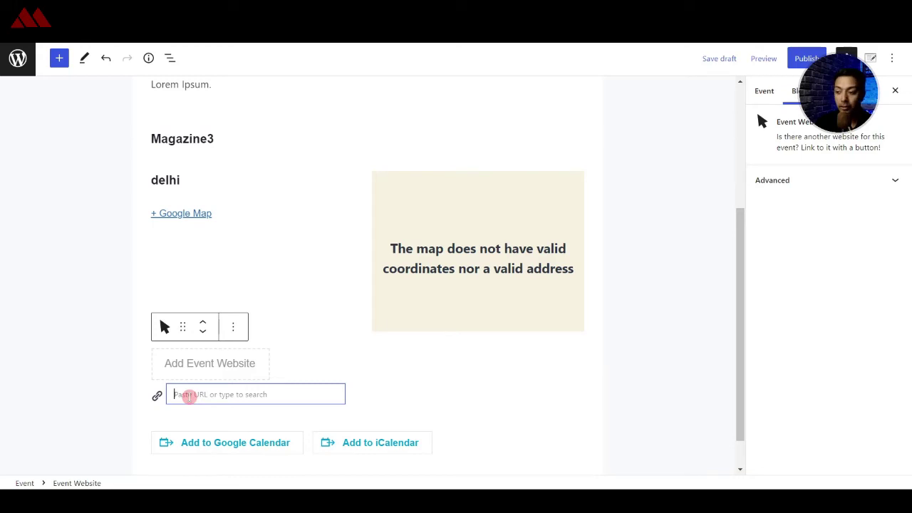
{"action": "scroll", "coordinate": [189, 397], "scroll_direction": "down", "scroll_amount": 1}
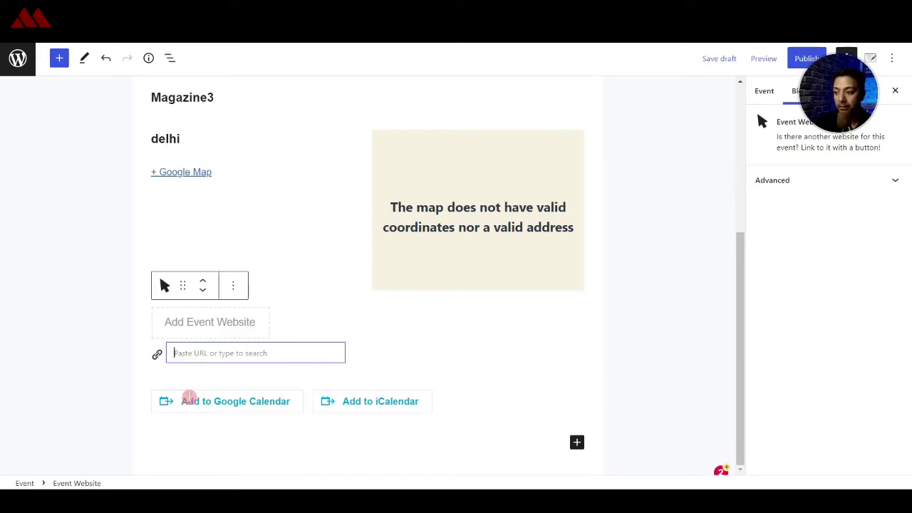
{"action": "left_click", "coordinate": [199, 402]}
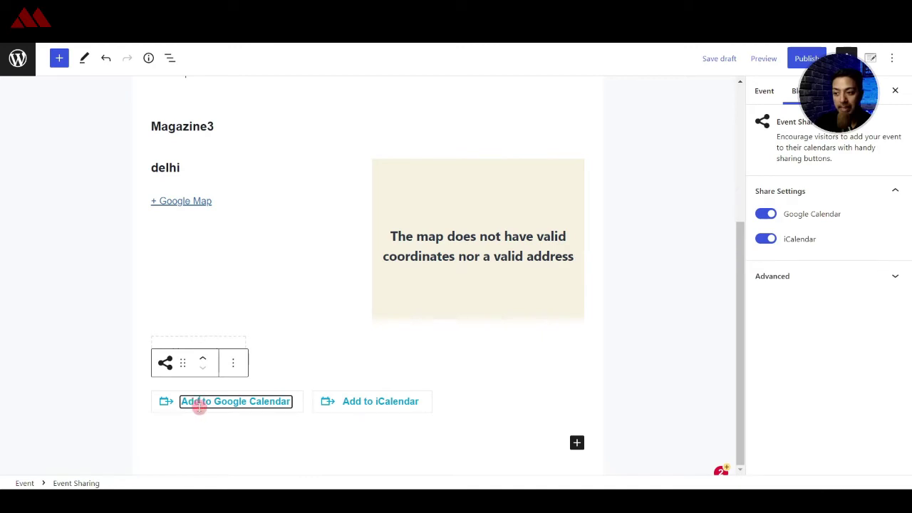
Step: Review the event's Permalink, Tags and Event Categories settings
{"action": "left_click", "coordinate": [764, 90]}
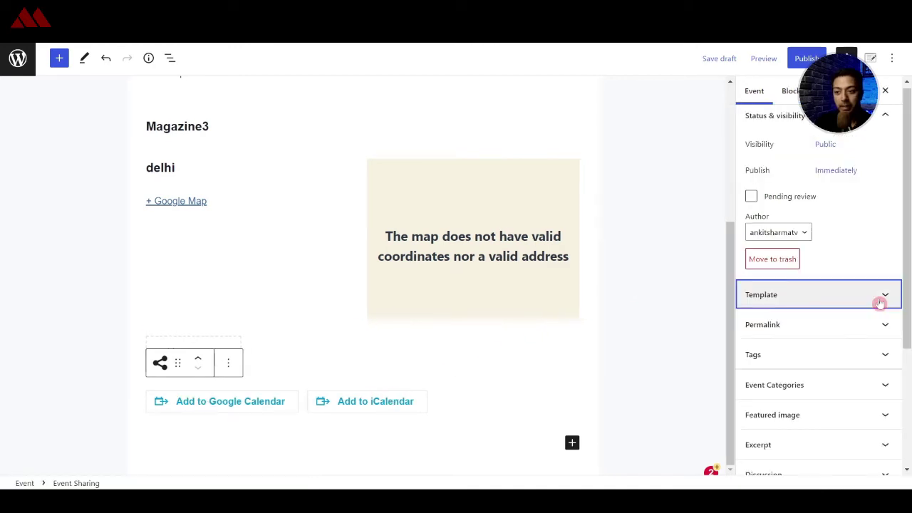
{"action": "left_click", "coordinate": [848, 325]}
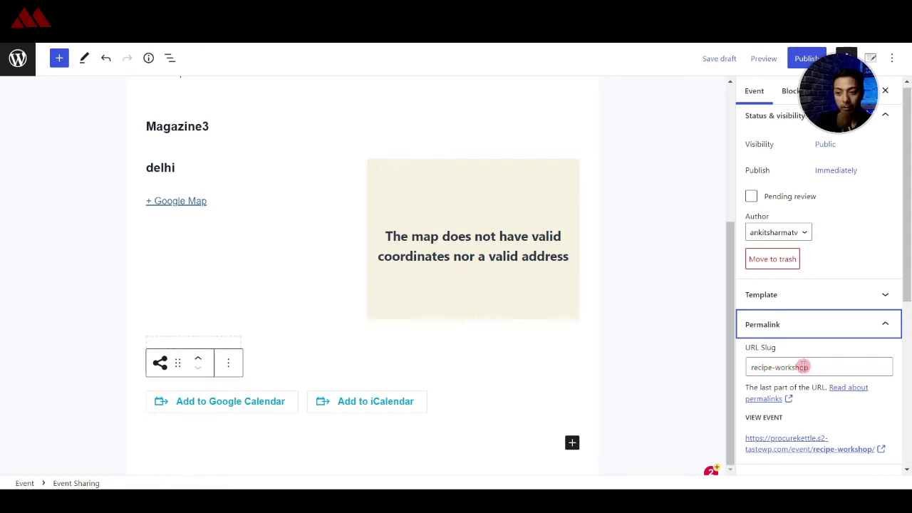
{"action": "scroll", "coordinate": [862, 320], "scroll_direction": "down", "scroll_amount": 3}
{"action": "left_click", "coordinate": [857, 308]}
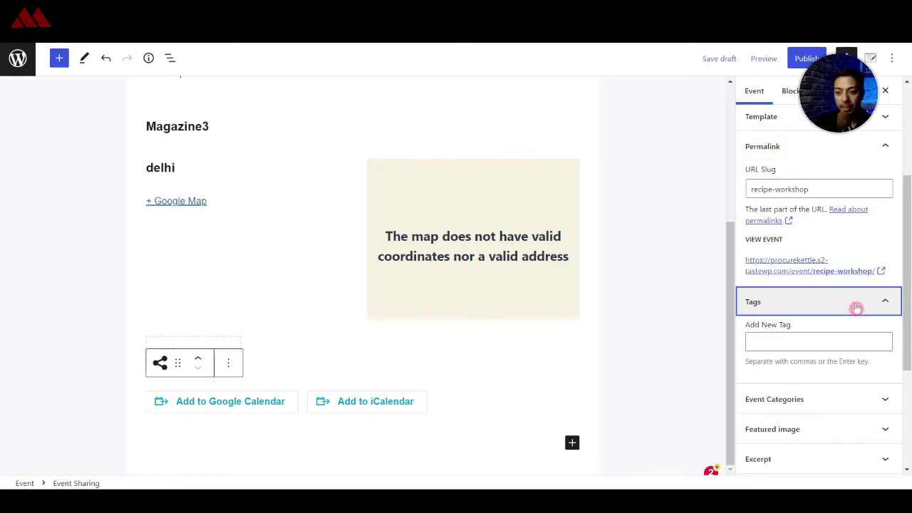
{"action": "scroll", "coordinate": [848, 314], "scroll_direction": "down", "scroll_amount": 2}
{"action": "left_click", "coordinate": [788, 284]}
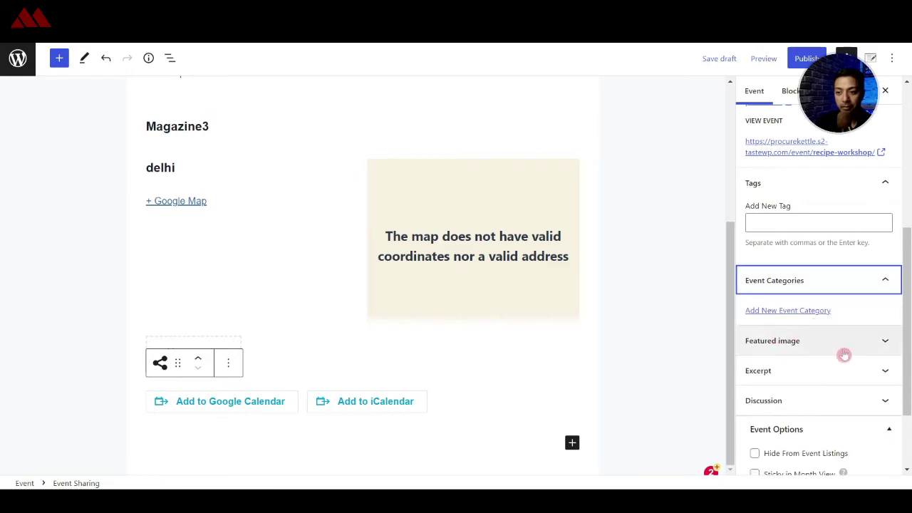
Step: Upload pasta.jpg as the event's featured image and publish the event with its status kept as Scheduled
{"action": "left_click", "coordinate": [822, 347]}
{"action": "left_click", "coordinate": [817, 386]}
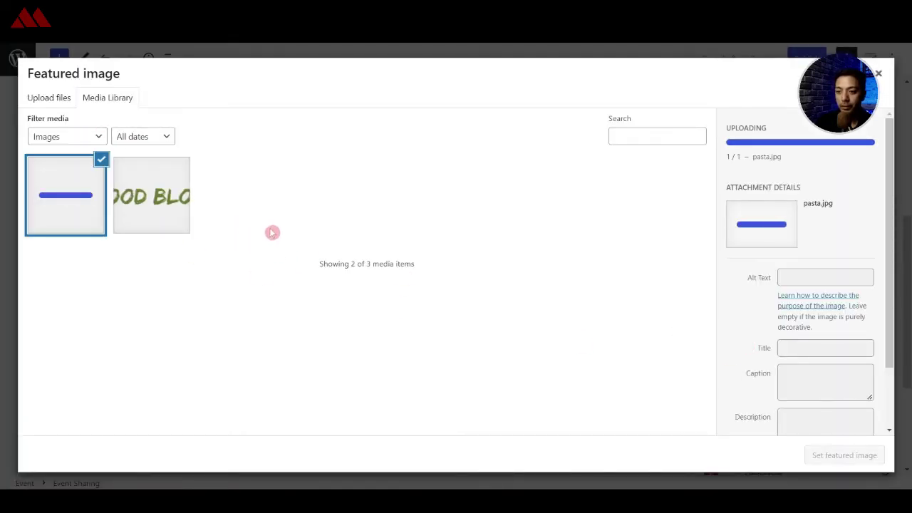
{"action": "left_click", "coordinate": [831, 456]}
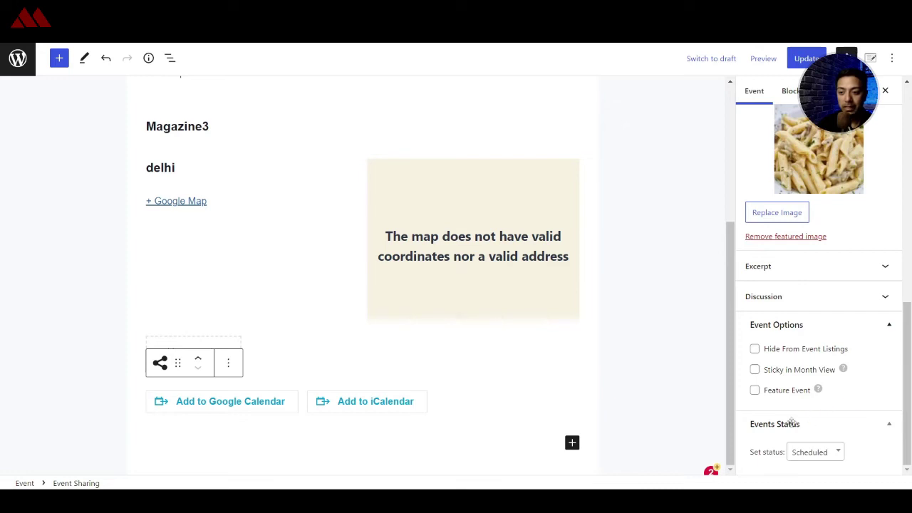
{"action": "left_click", "coordinate": [821, 455]}
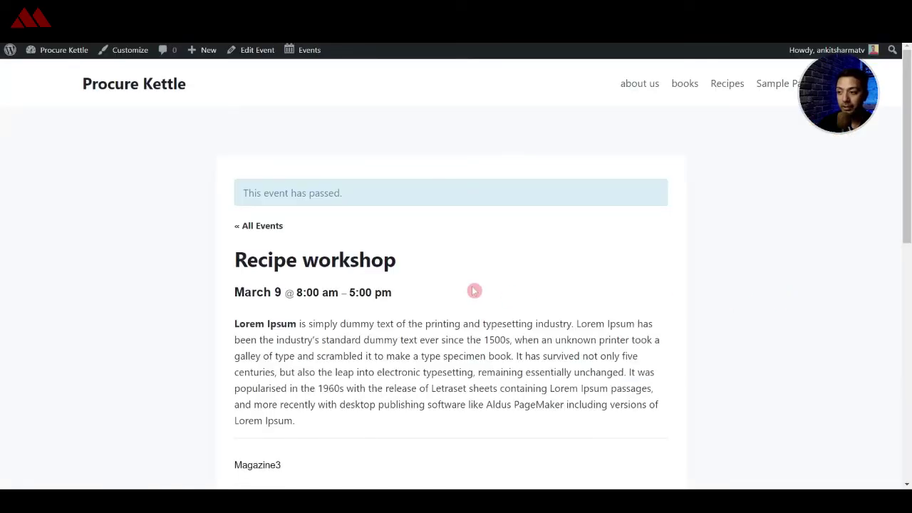
Step: Look through the published Recipe workshop page, including the organizer, venue, calendar links and comment form
{"action": "scroll", "coordinate": [427, 281], "scroll_direction": "down", "scroll_amount": 4}
{"action": "scroll", "coordinate": [298, 275], "scroll_direction": "down", "scroll_amount": 1}
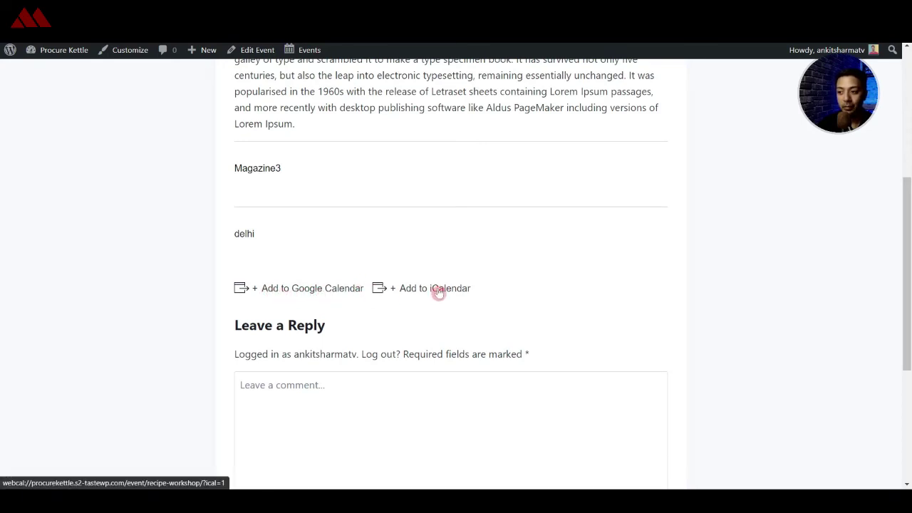
{"action": "scroll", "coordinate": [506, 285], "scroll_direction": "up", "scroll_amount": 5}
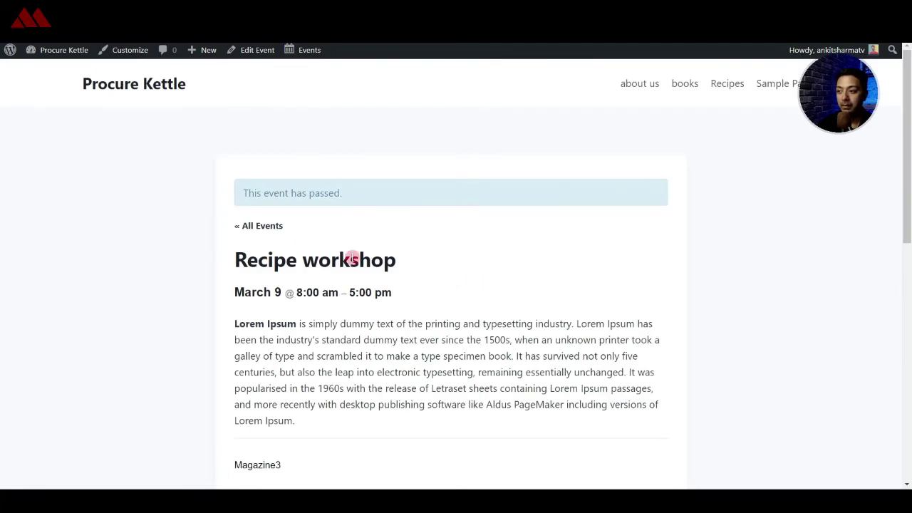
Step: Go to the list of all events and display it as a month calendar
{"action": "left_click", "coordinate": [261, 227]}
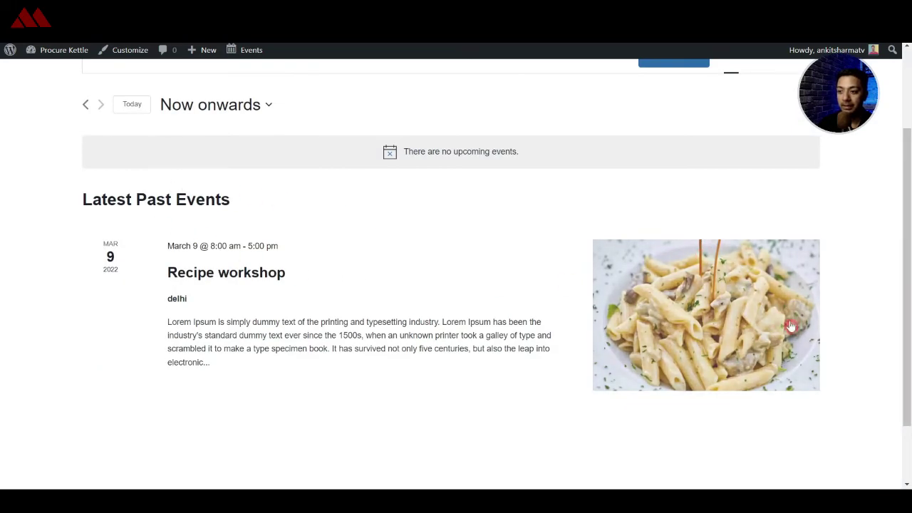
{"action": "scroll", "coordinate": [272, 370], "scroll_direction": "up", "scroll_amount": 2}
{"action": "left_click", "coordinate": [770, 179]}
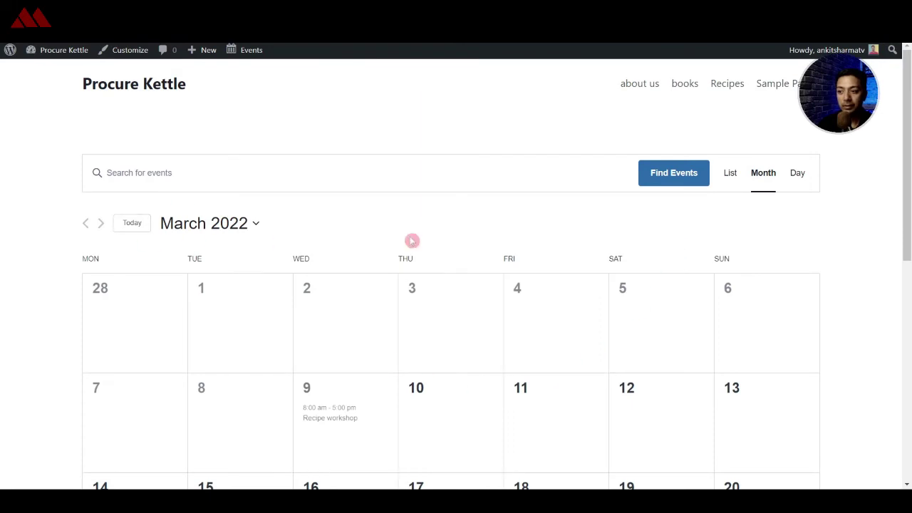
{"action": "scroll", "coordinate": [720, 244], "scroll_direction": "down", "scroll_amount": 1}
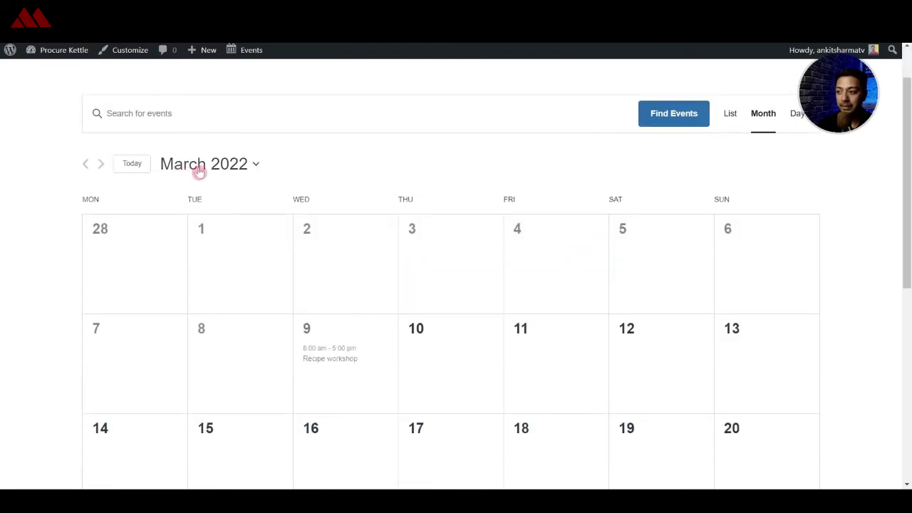
Step: Preview and open Recipe workshop from the March 2022 calendar, look over its page and return to the calendar
{"action": "mouse_move", "coordinate": [331, 361]}
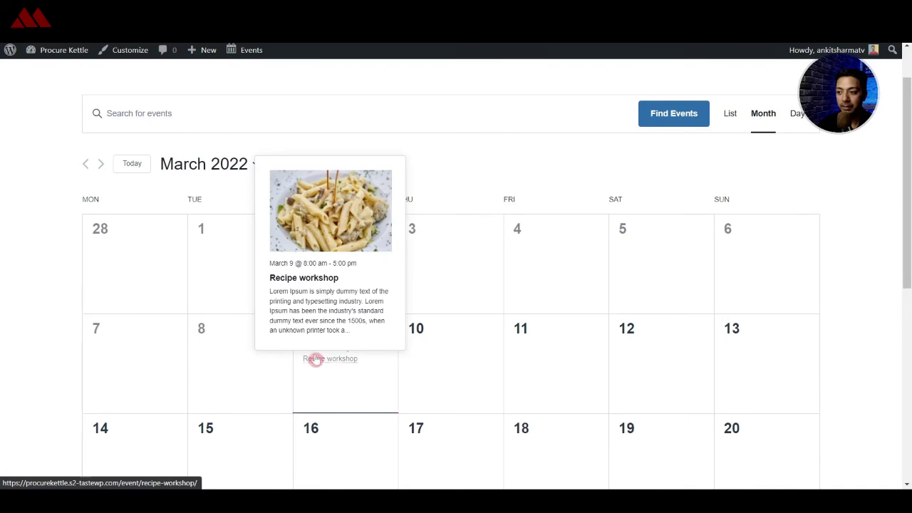
{"action": "left_click", "coordinate": [320, 364]}
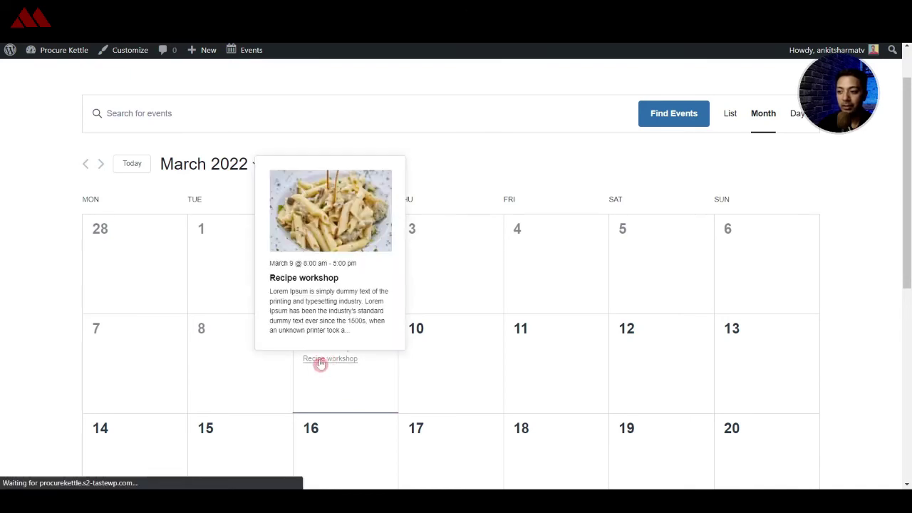
{"action": "scroll", "coordinate": [440, 295], "scroll_direction": "down", "scroll_amount": 6}
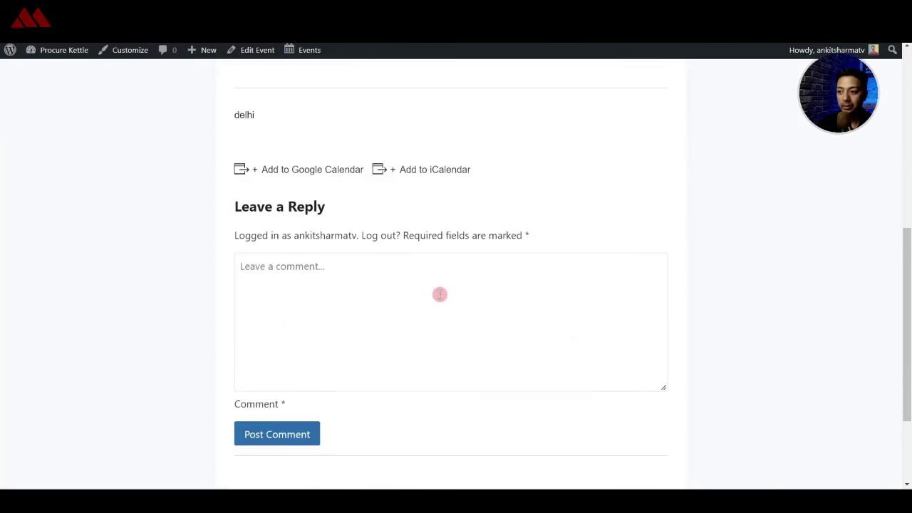
{"action": "scroll", "coordinate": [439, 293], "scroll_direction": "up", "scroll_amount": 6}
{"action": "key", "text": "alt+Left"}
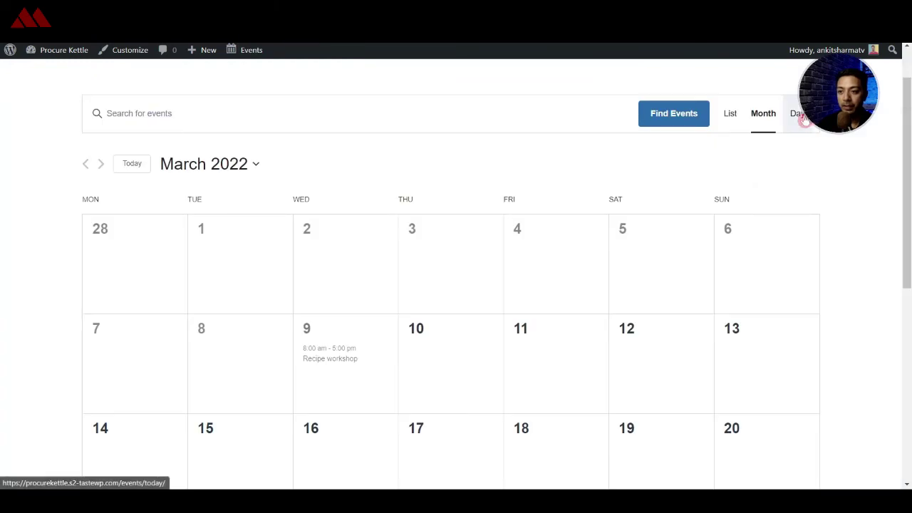
Step: View the events calendar by day, switch it to the list layout and activate the event search field
{"action": "left_click", "coordinate": [804, 118]}
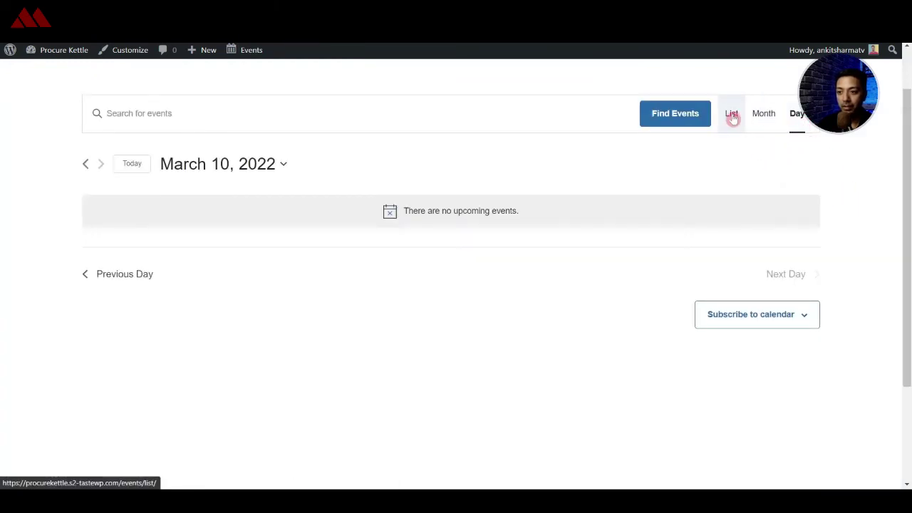
{"action": "left_click", "coordinate": [733, 115]}
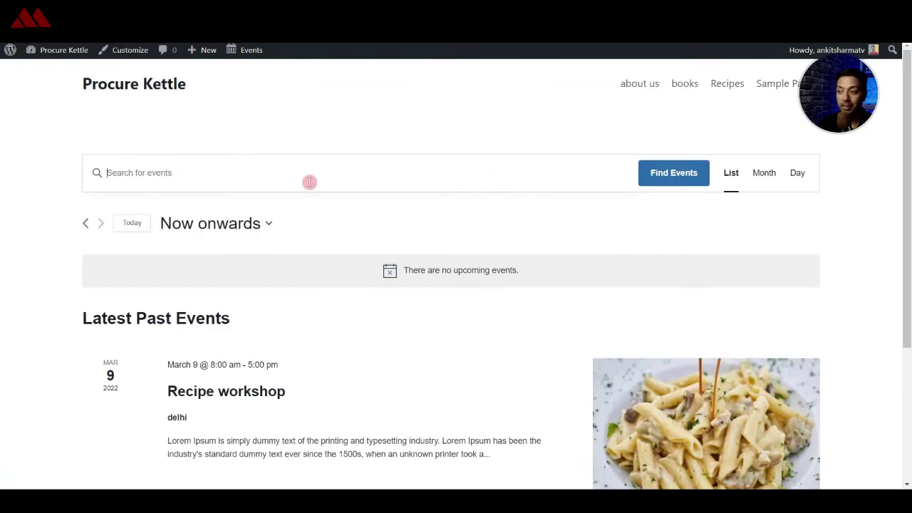
{"action": "scroll", "coordinate": [299, 183], "scroll_direction": "down", "scroll_amount": 1}
{"action": "left_click", "coordinate": [154, 124]}
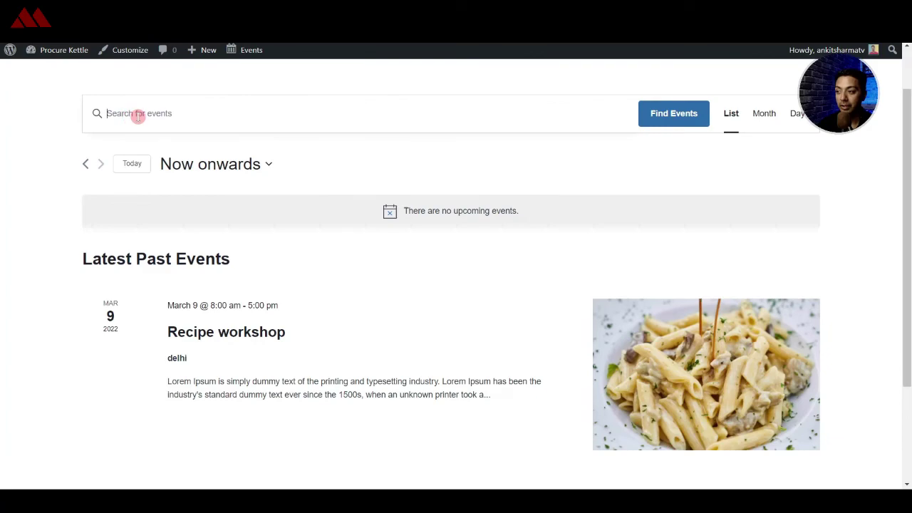